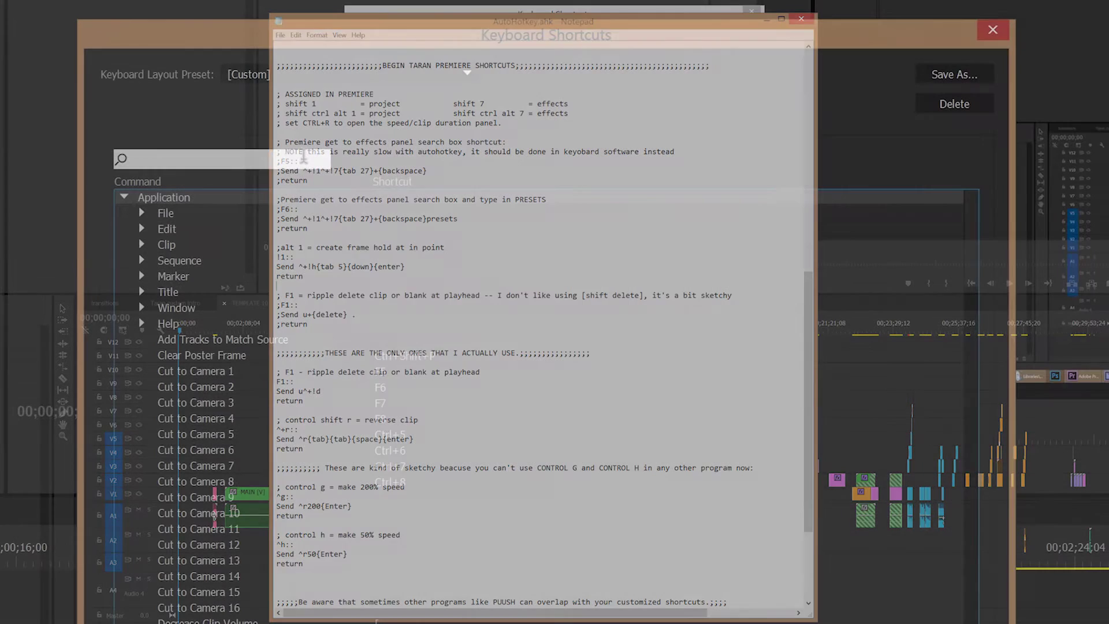
Search shortcuts for 'ripple' and 'add edit', checking the Ripple Trim and Add Edit to All Tracks entries.
text(ripple)
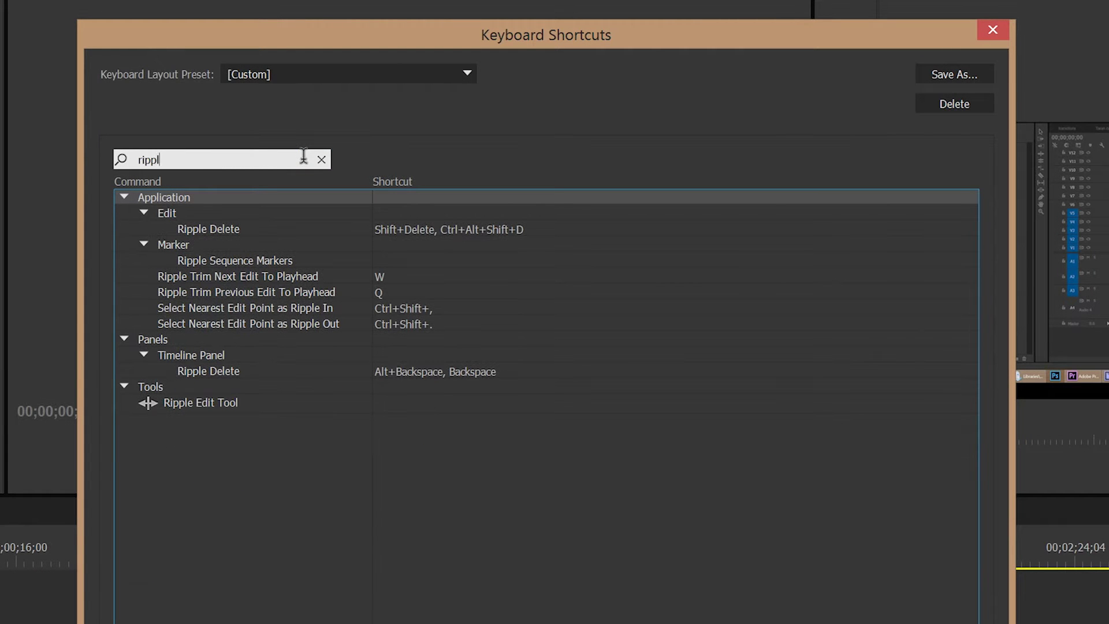
click(307, 276)
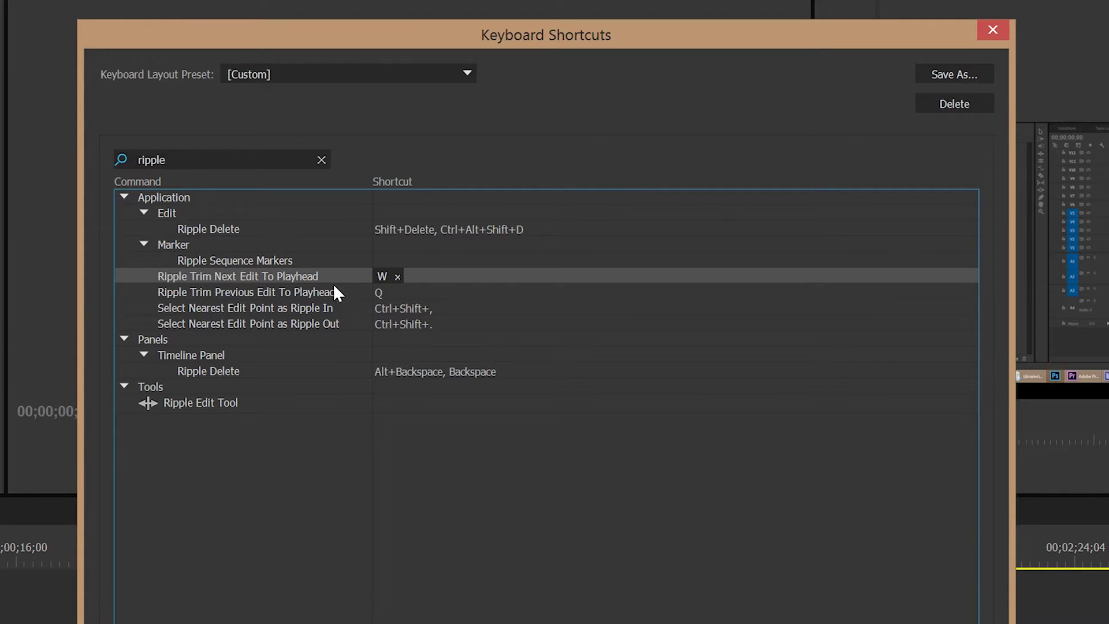
click(305, 292)
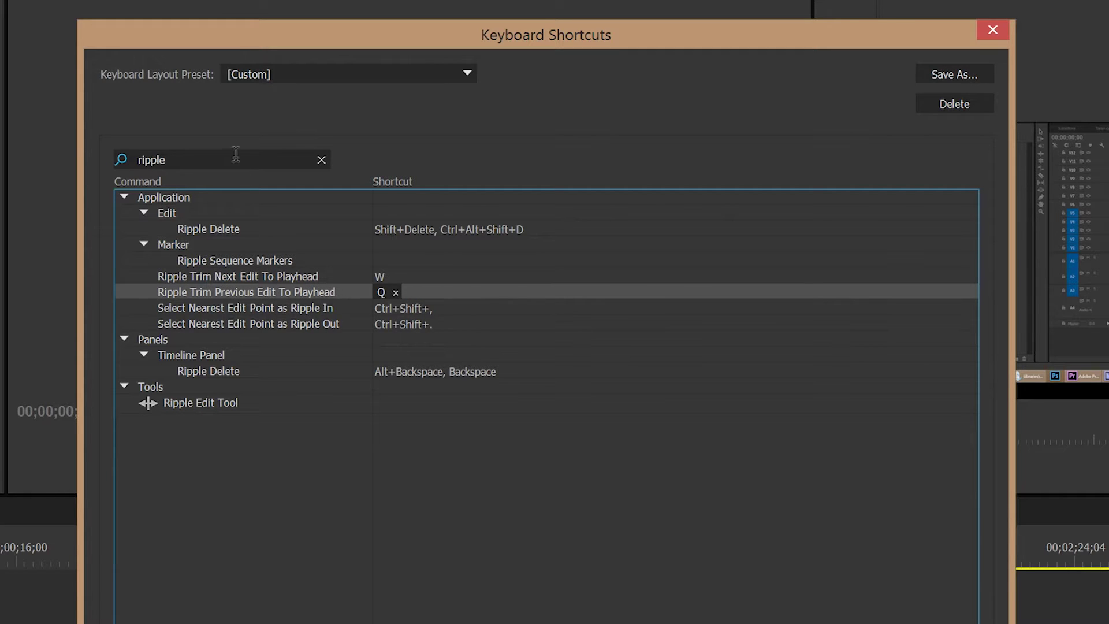
click(115, 162)
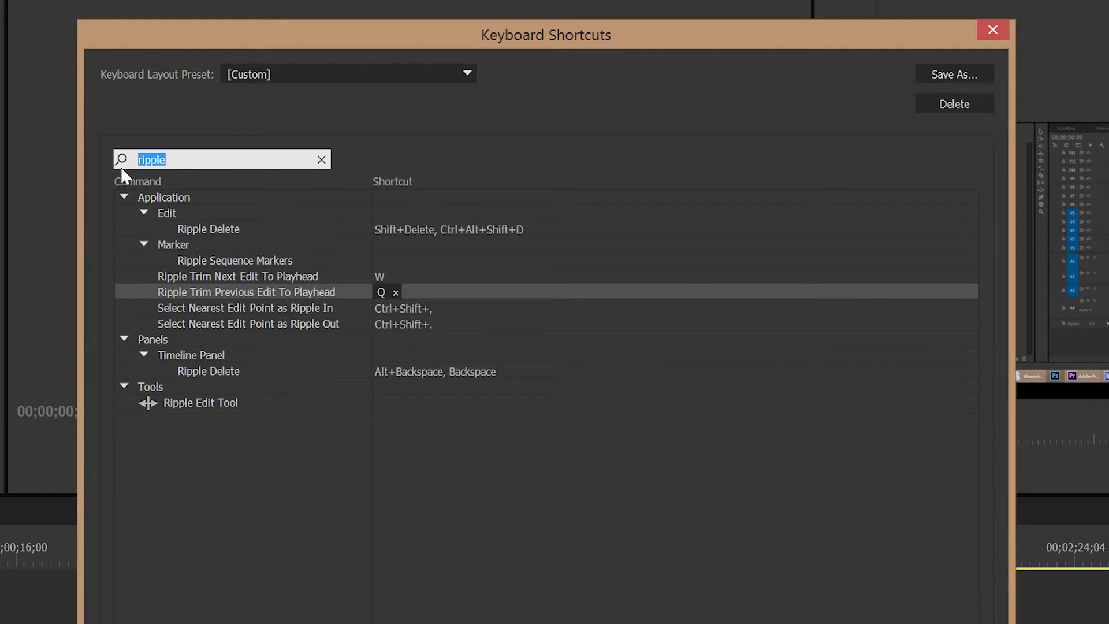
text(add edit)
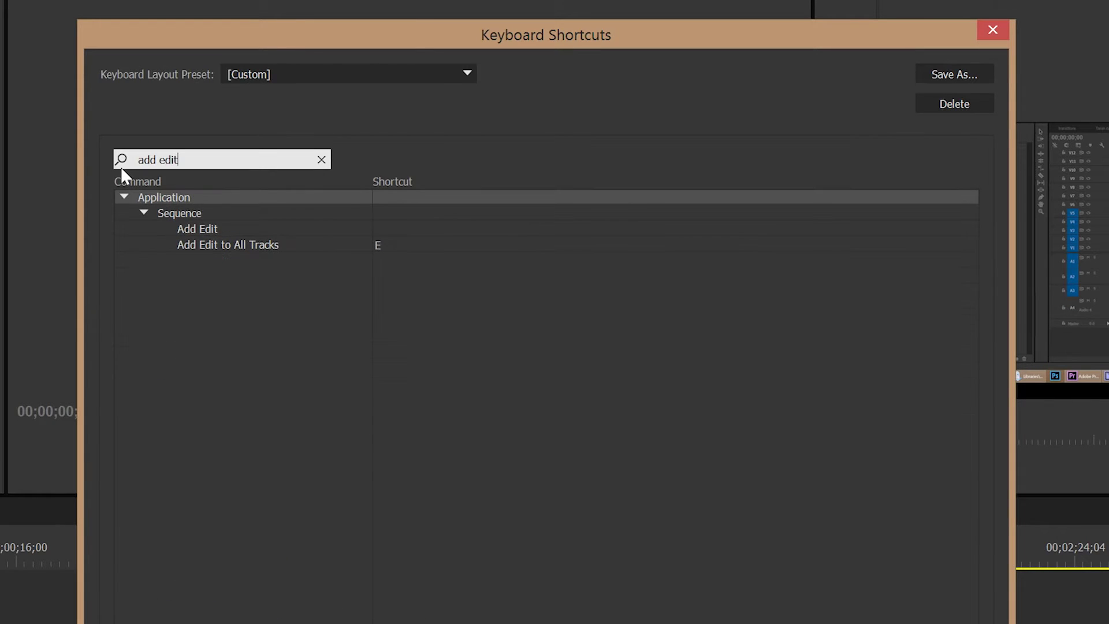
click(229, 247)
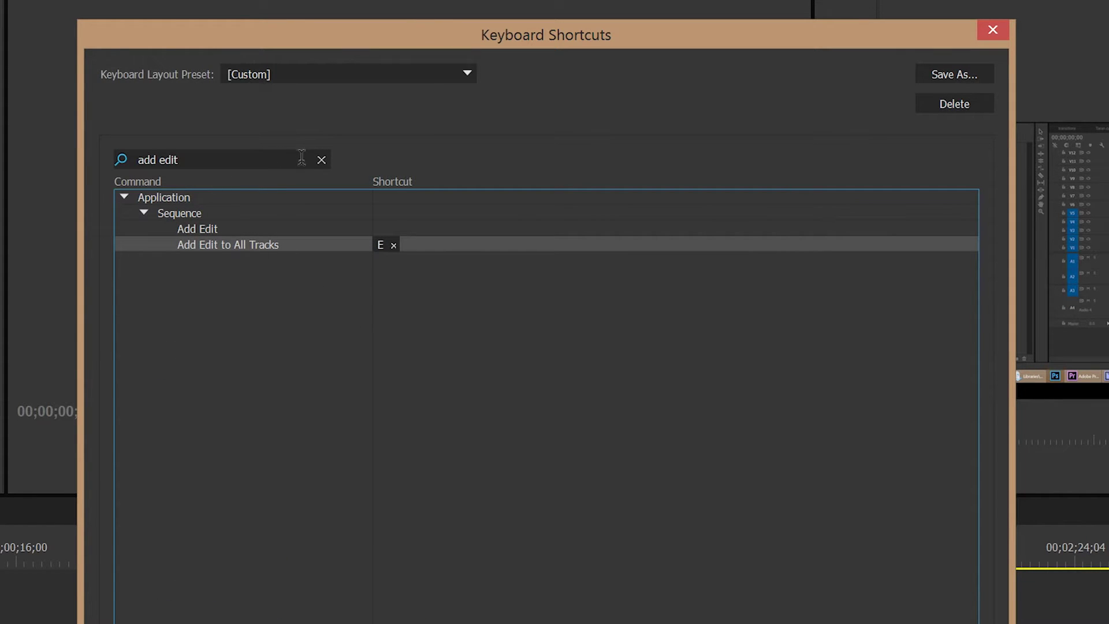
Search 'rippl', 'delete', then 'ripple delete clip at playhead', which finds no matching command.
drag(301, 158, 102, 164)
text(rippl)
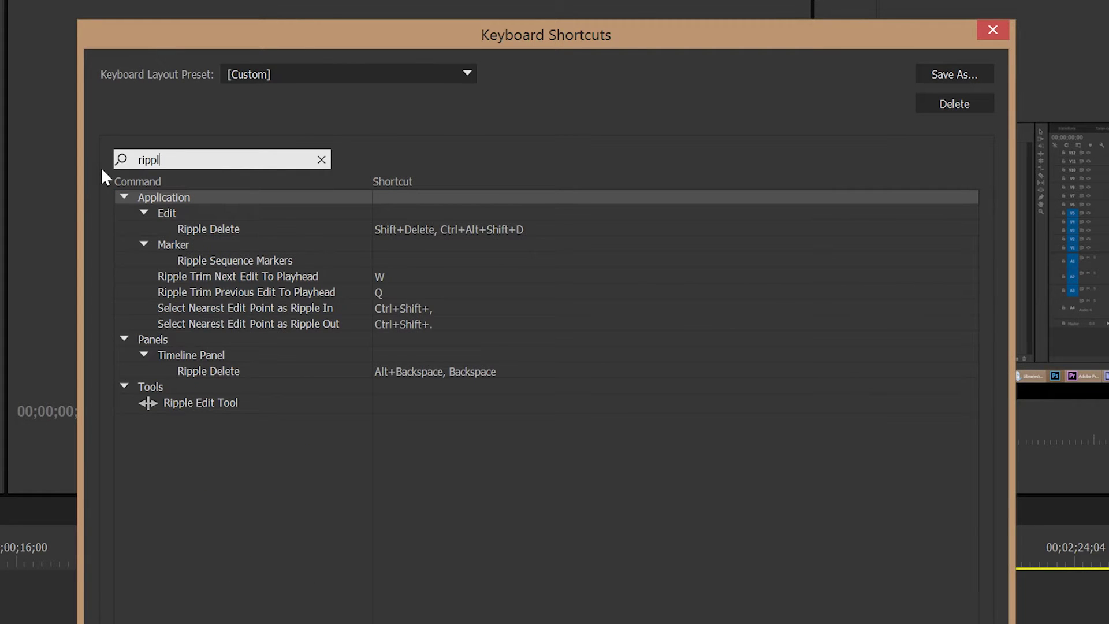
key(ctrl+a)
text(delete)
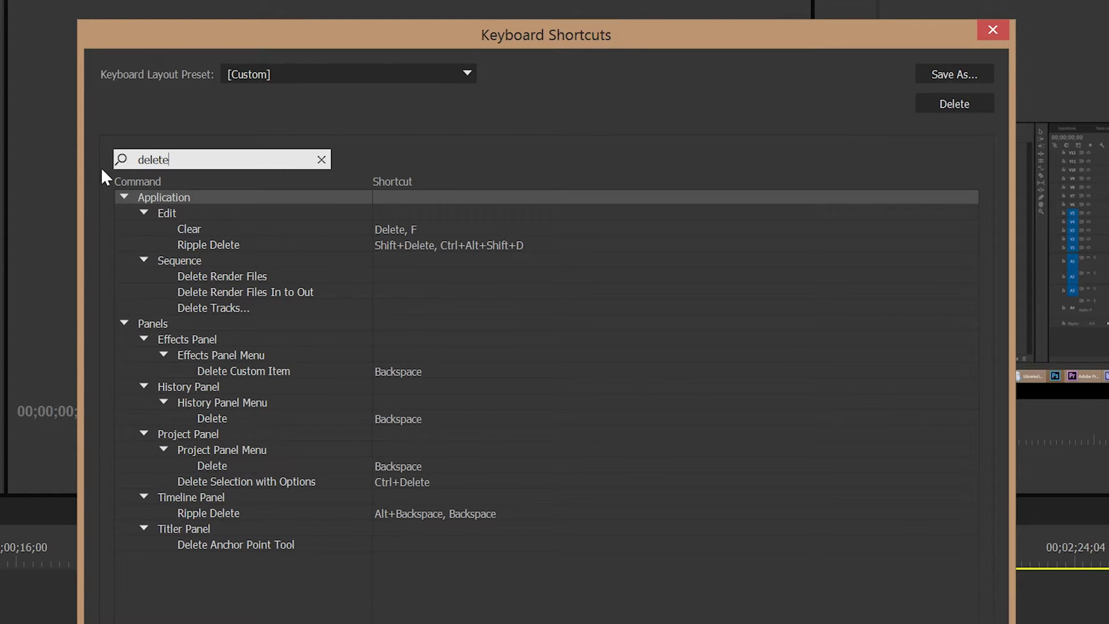
key(ctrl+a)
text(ripple delete clip at playhead)
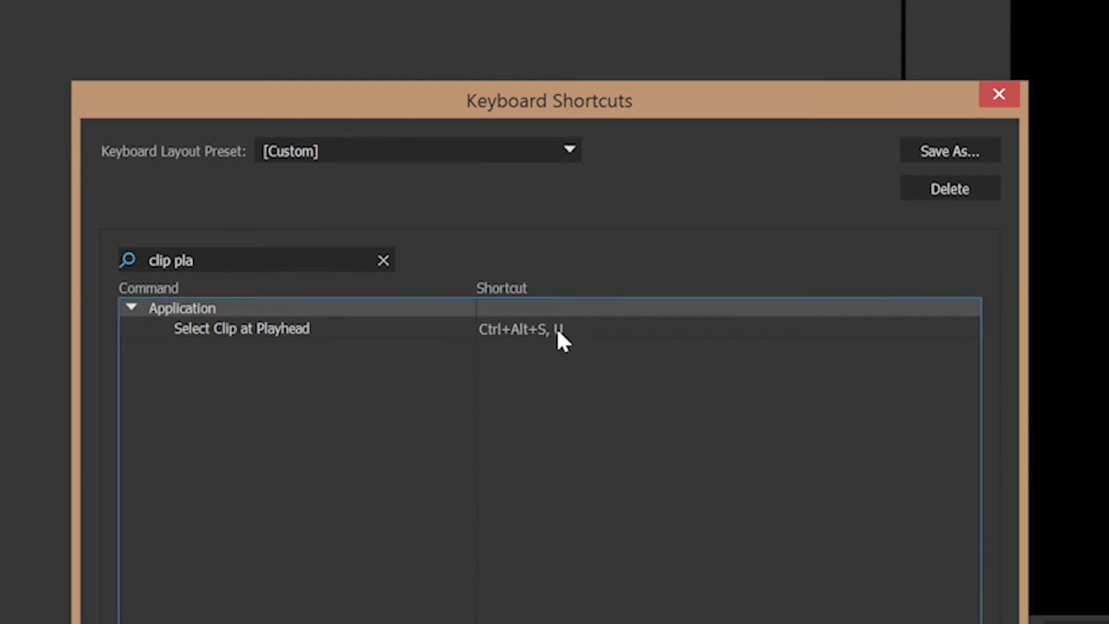
Check that Select Clip at Playhead uses U and Ripple Delete uses Shift+Delete and Ctrl+Alt+Shift+D.
click(556, 326)
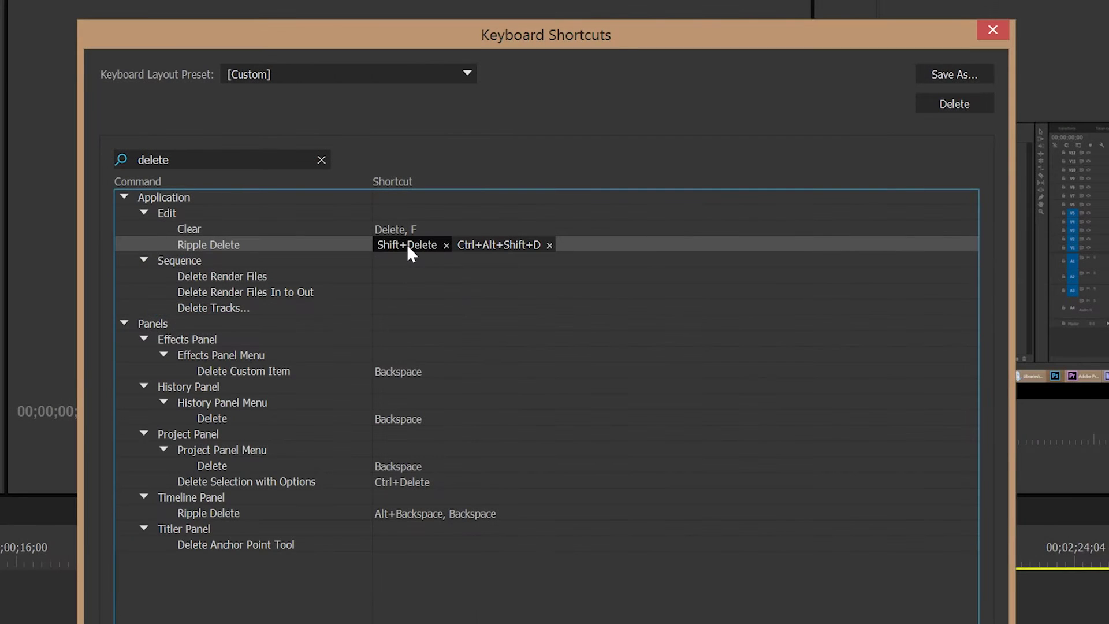
click(432, 245)
click(480, 245)
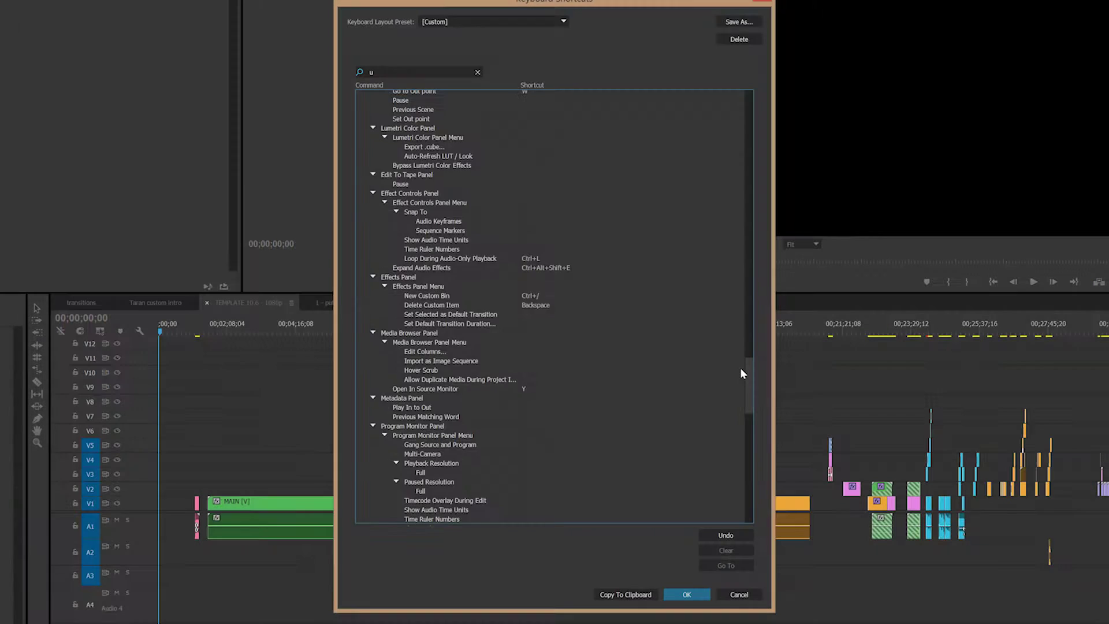
Review the F1 macro sending u then Ctrl+Alt+Shift+D, and scroll Premiere's 'u'-filtered list up.
drag(739, 367, 740, 96)
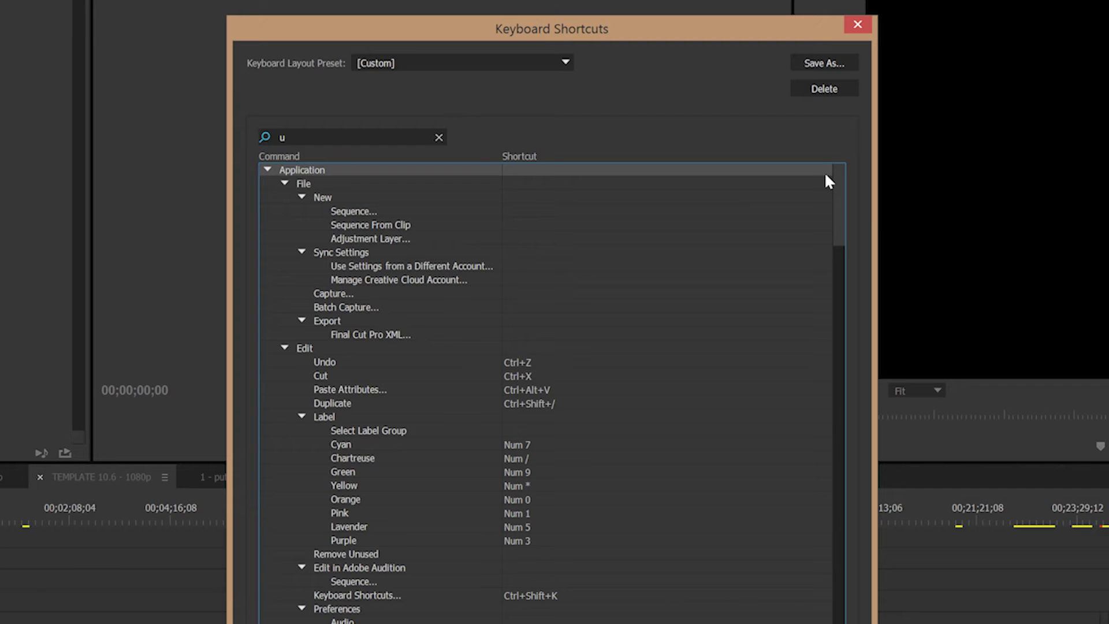
Search 'clip pla' and confirm Select Clip at Playhead is bound to the U key.
click(278, 137)
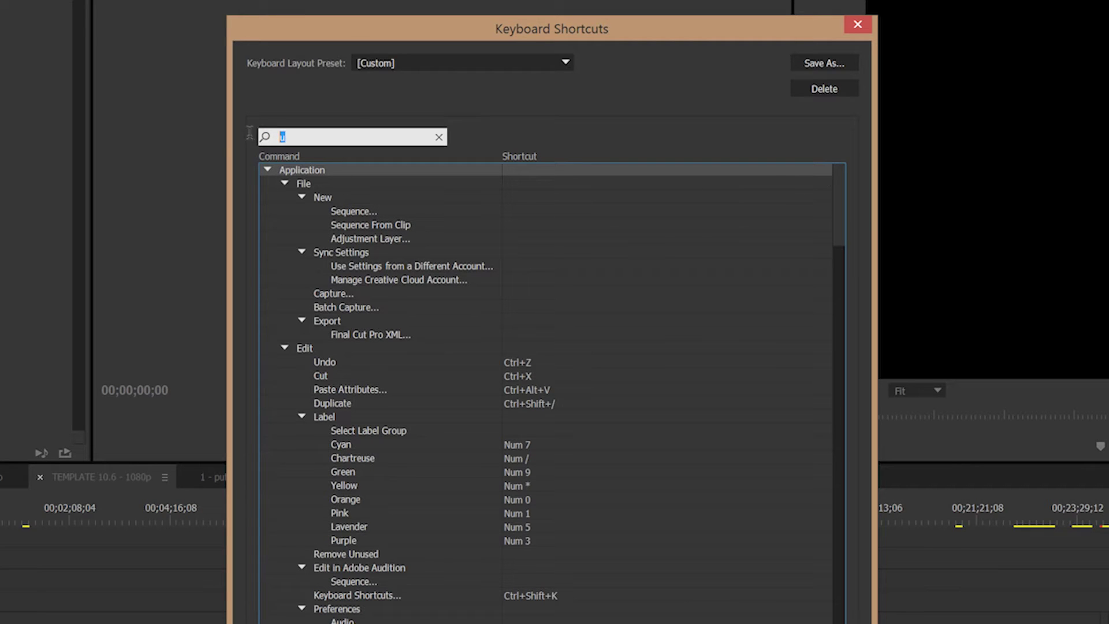
text(clip pla)
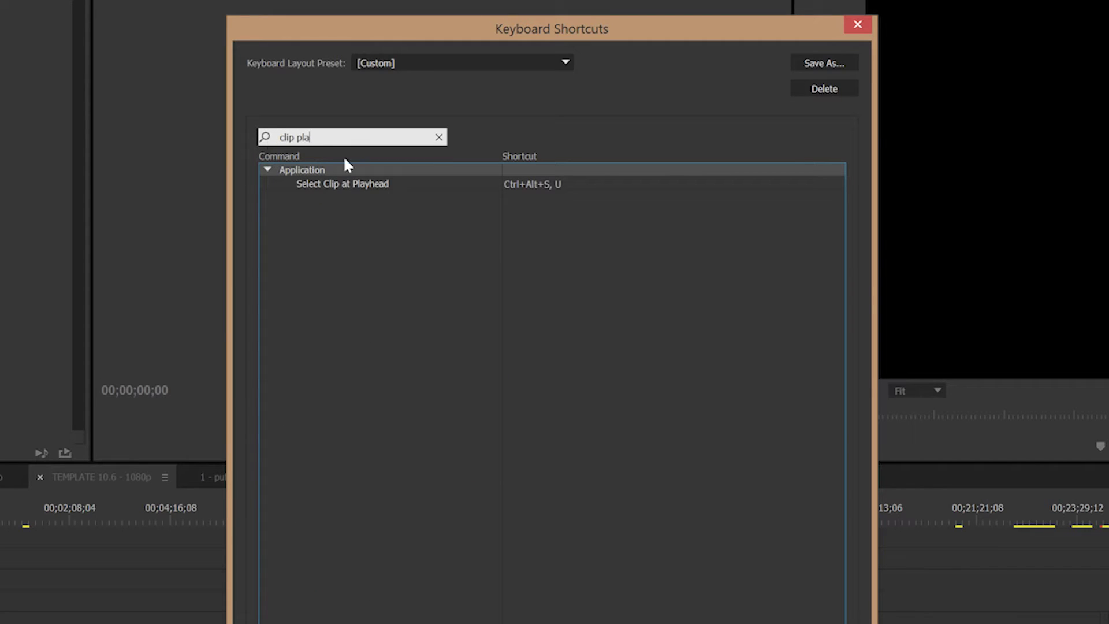
click(414, 200)
click(558, 186)
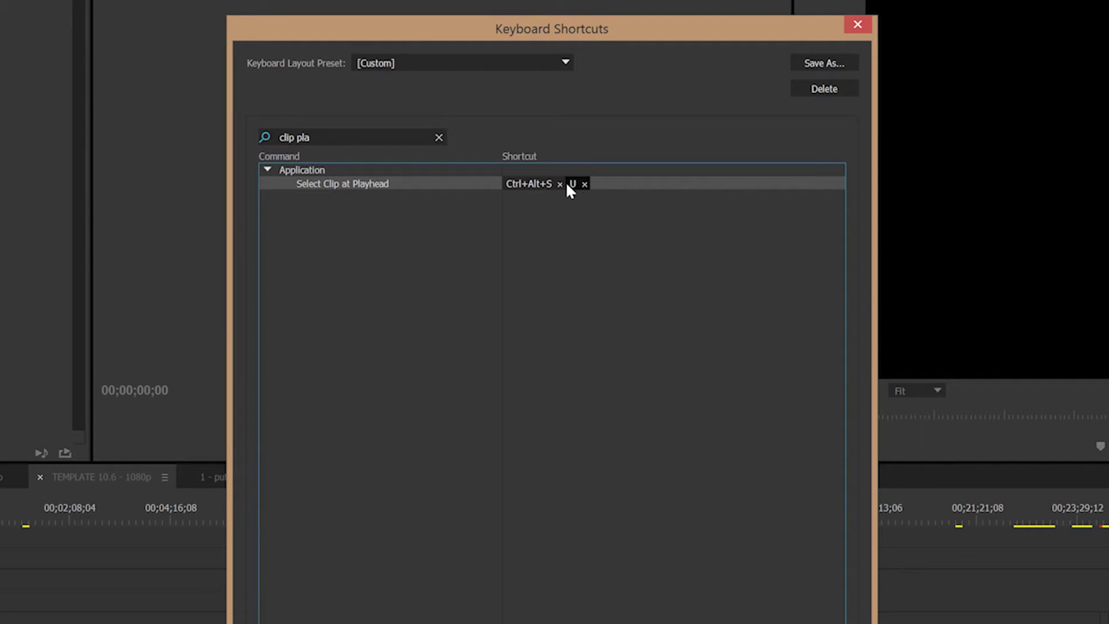
click(568, 184)
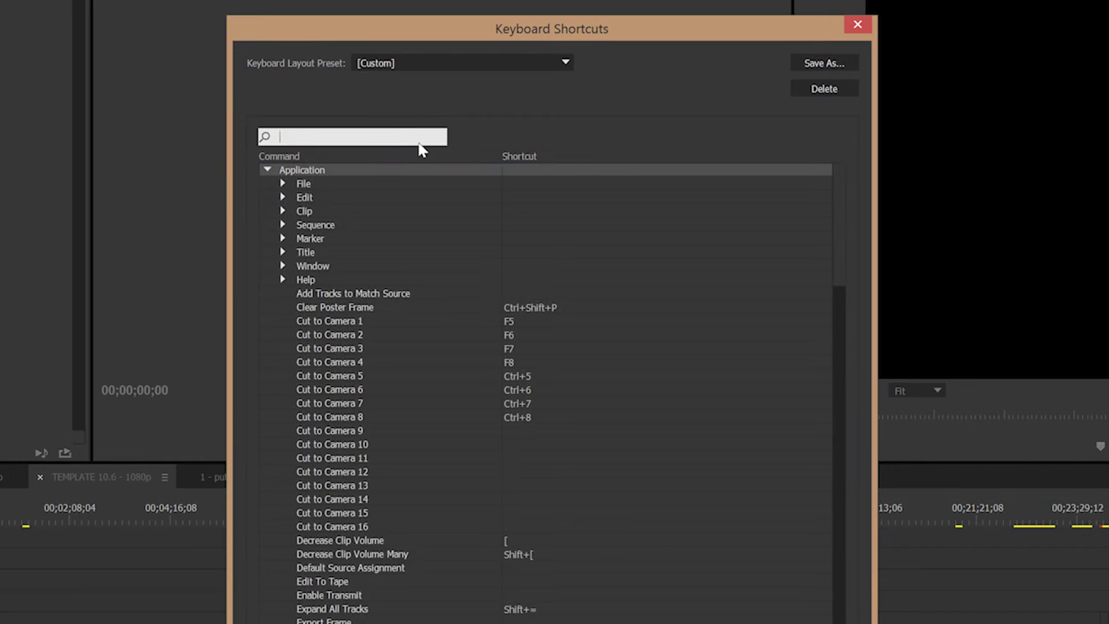
Filter by 'delete' and confirm Ripple Delete is bound to Shift+Delete and Ctrl+Alt+Shift+D.
text(delete)
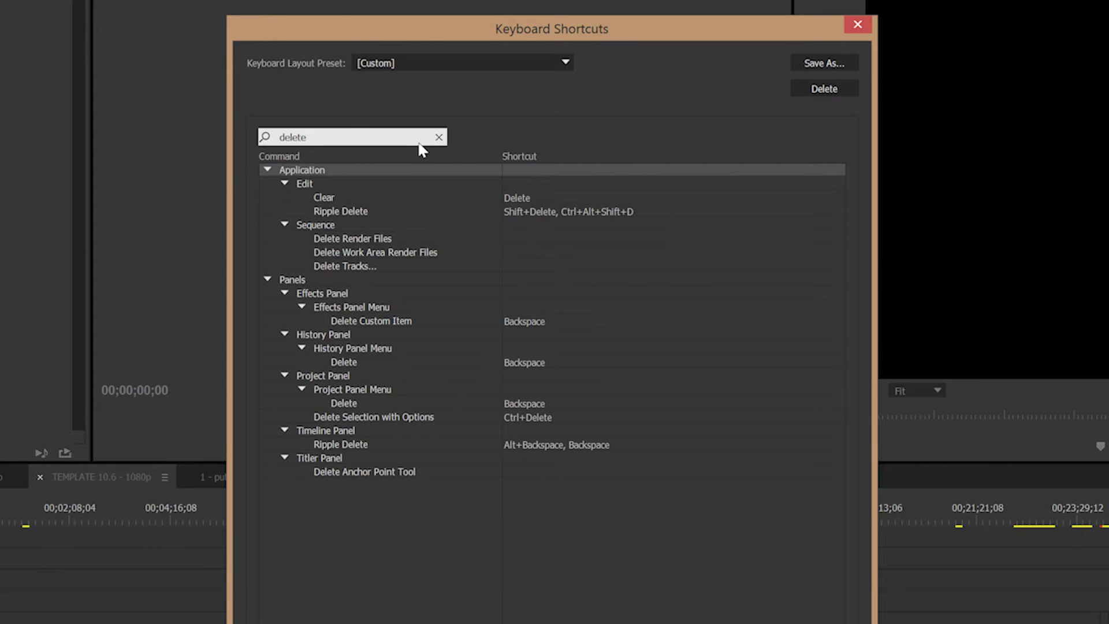
click(384, 213)
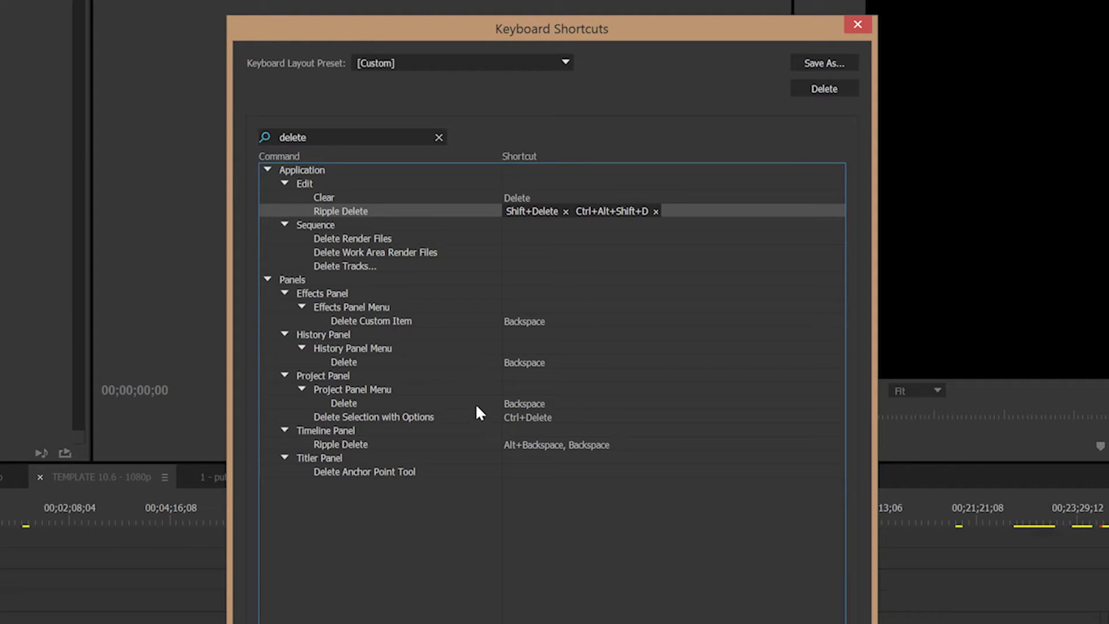
click(484, 197)
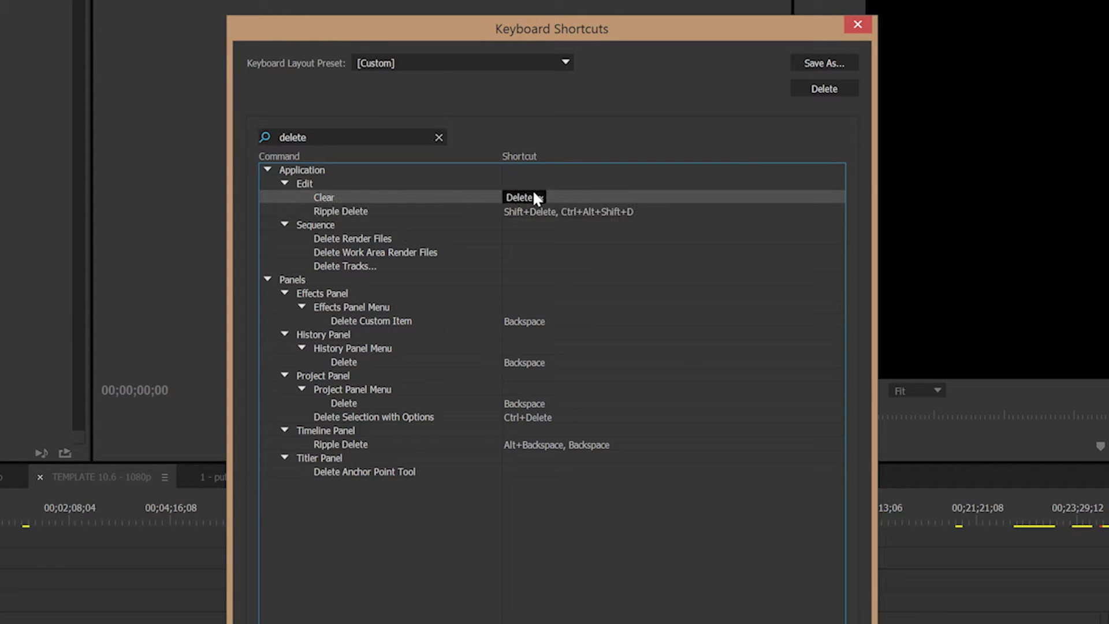
click(526, 210)
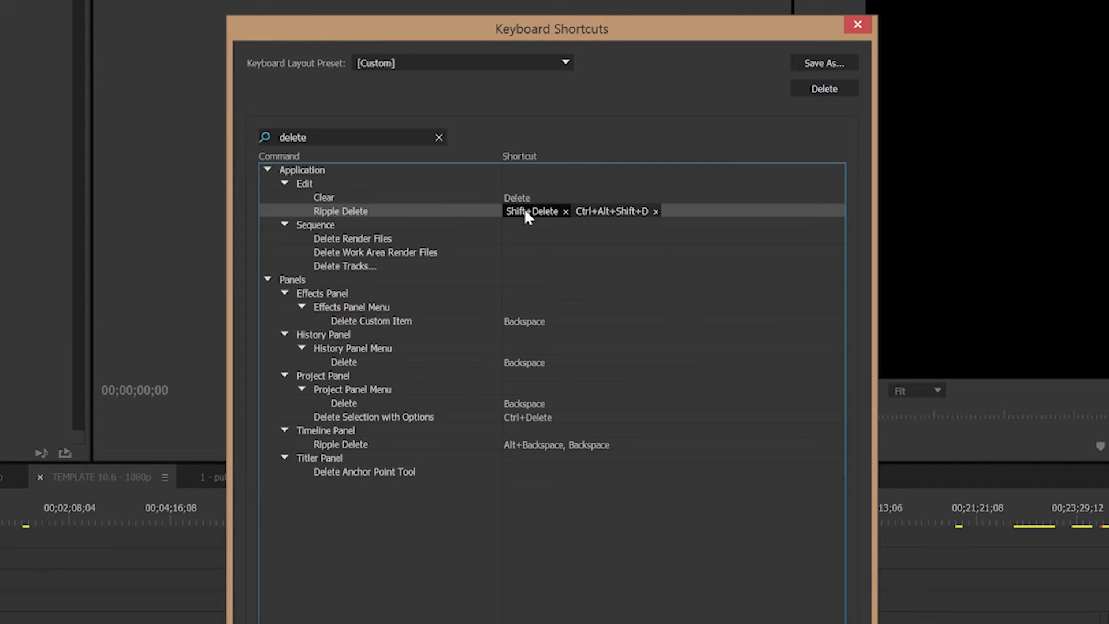
click(591, 208)
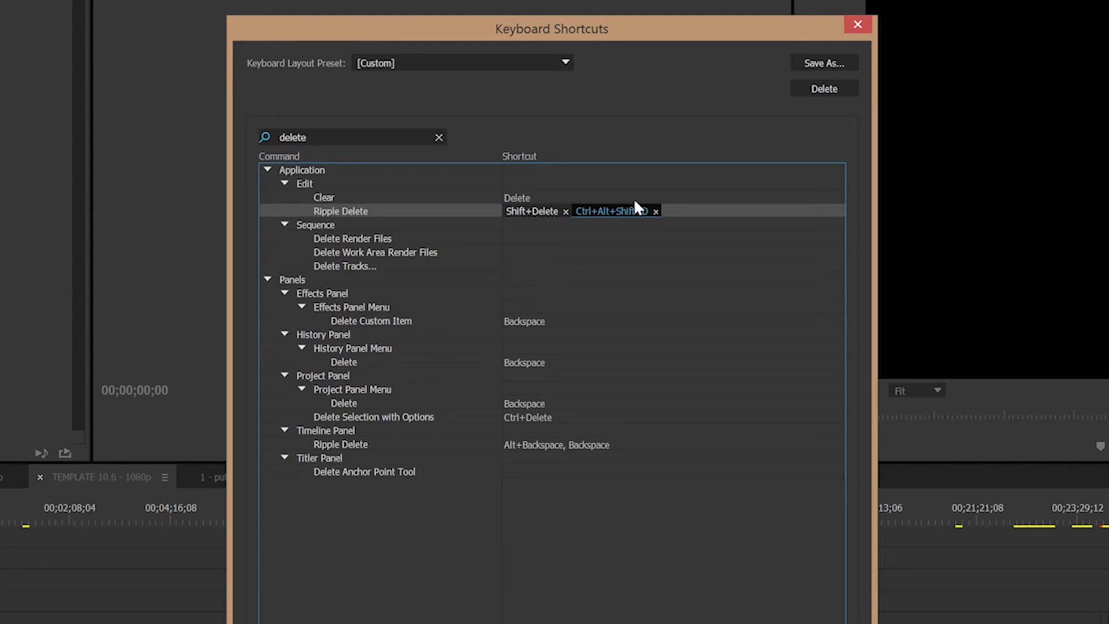
click(528, 209)
click(598, 208)
click(588, 229)
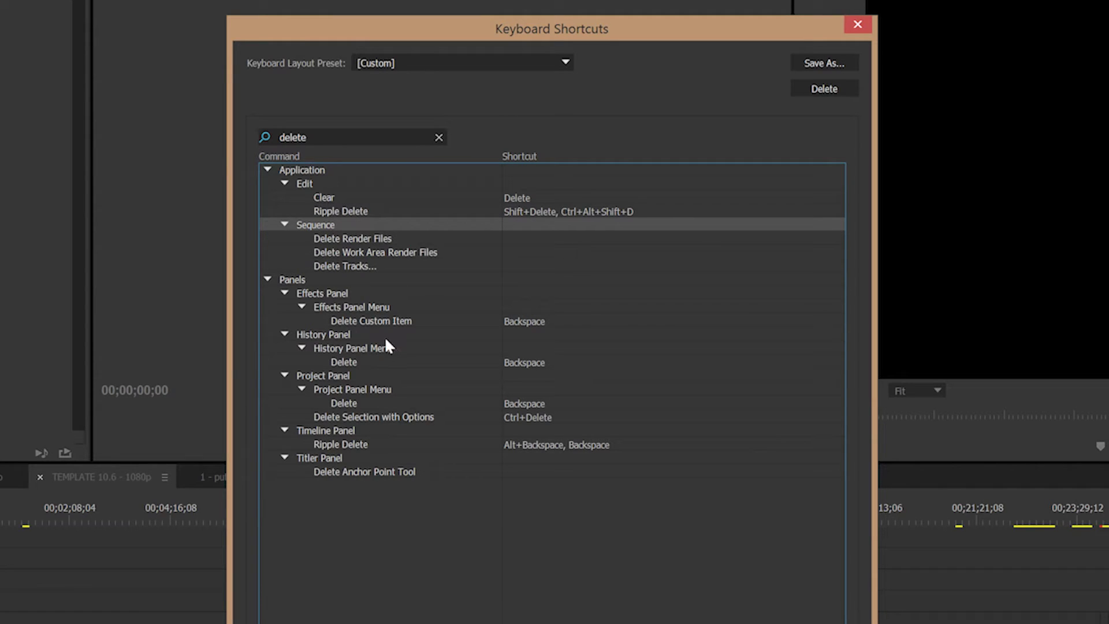
click(364, 445)
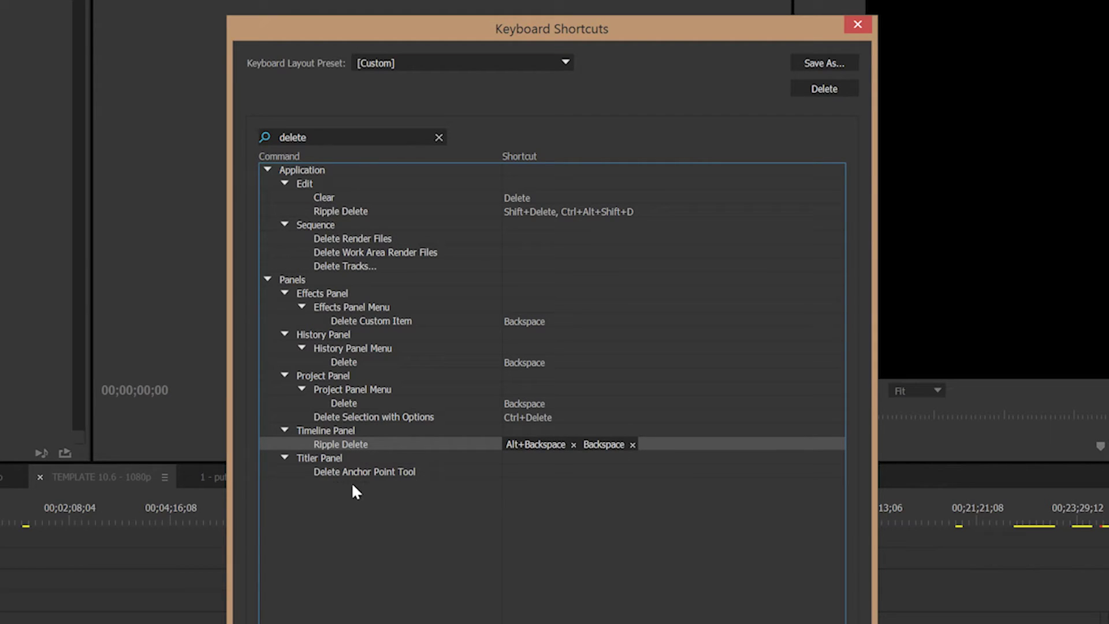
click(442, 215)
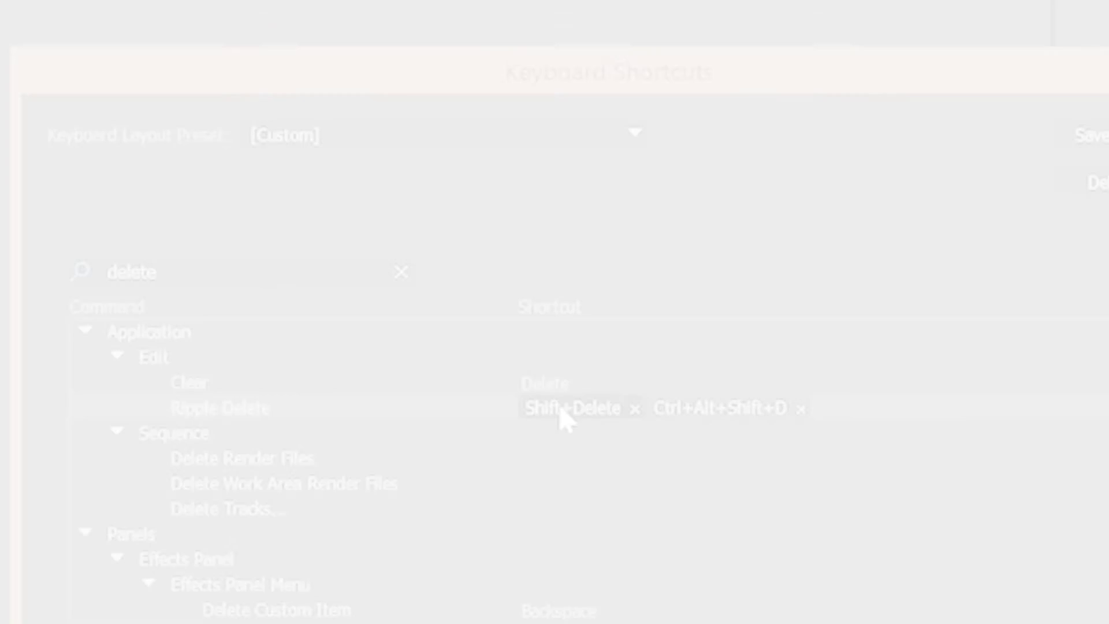
click(537, 212)
click(594, 211)
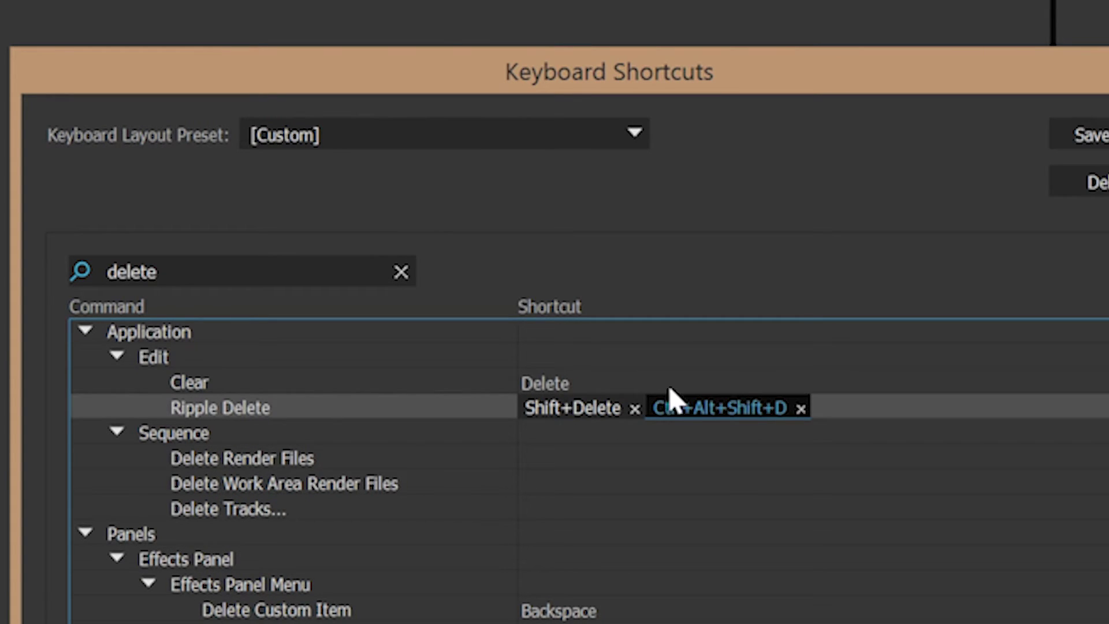
click(567, 408)
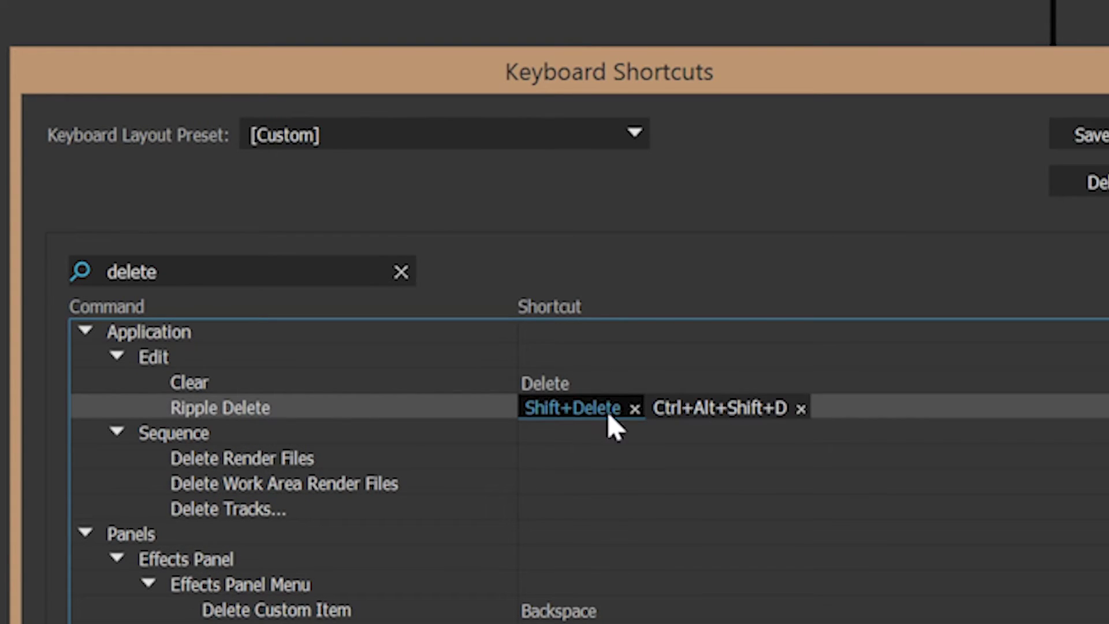
click(691, 412)
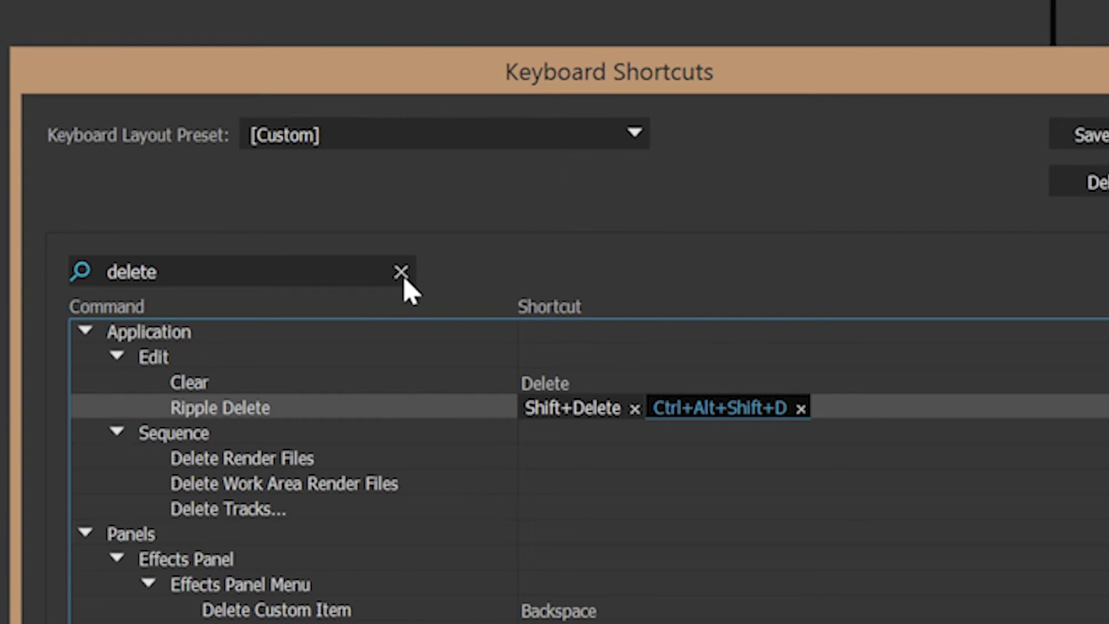
click(680, 439)
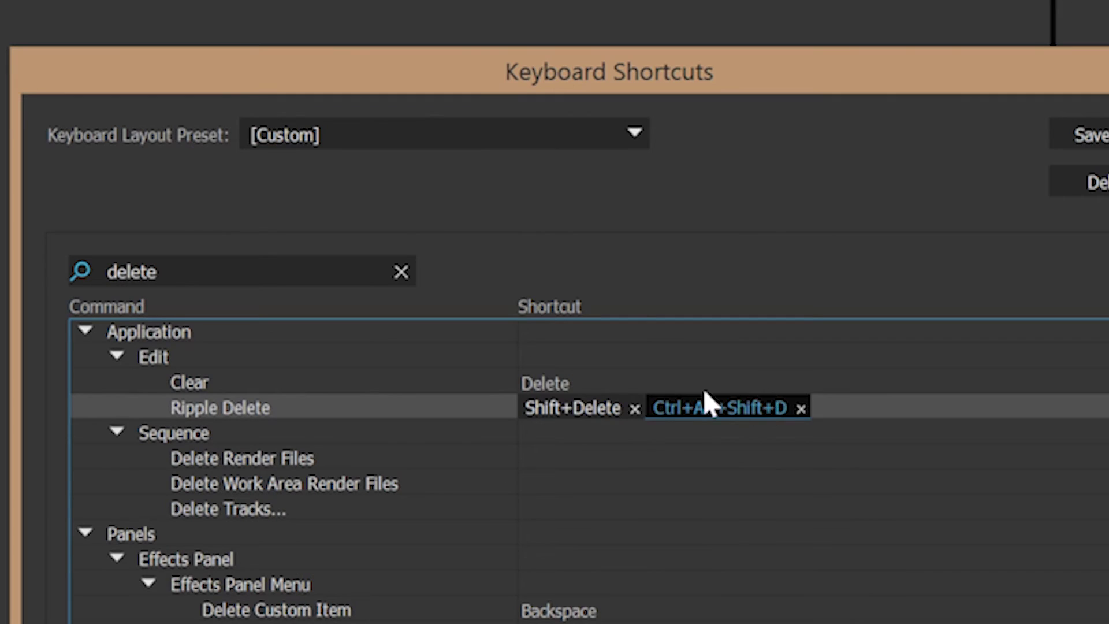
click(570, 408)
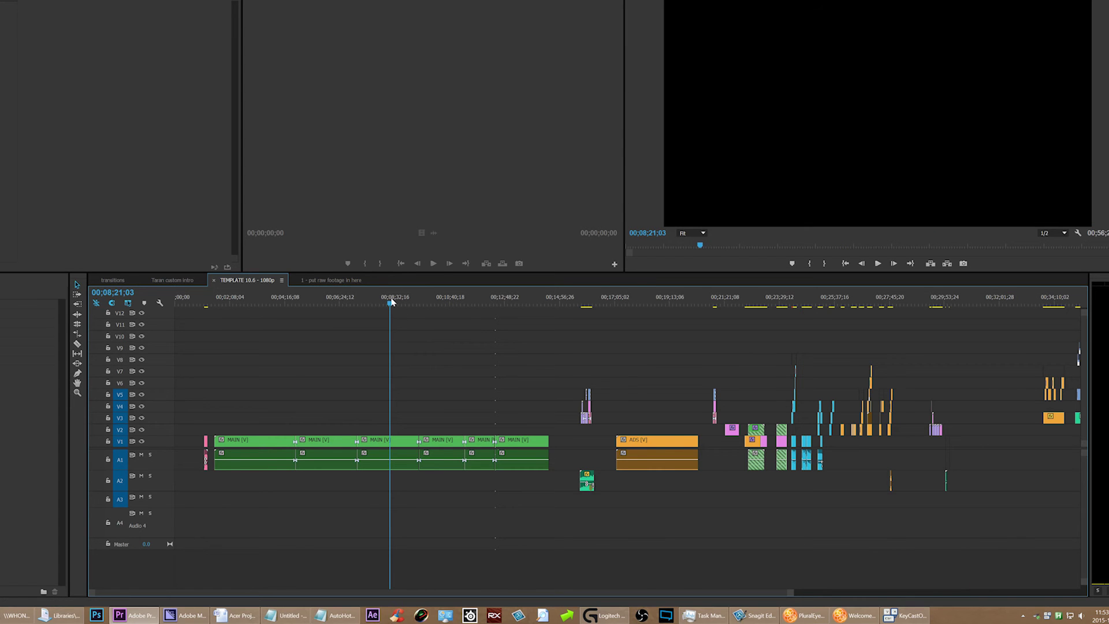
Ripple-delete clips at the playhead with F1 and Ctrl+Alt+Shift+D, then undo once with Ctrl+Z.
key(F1)
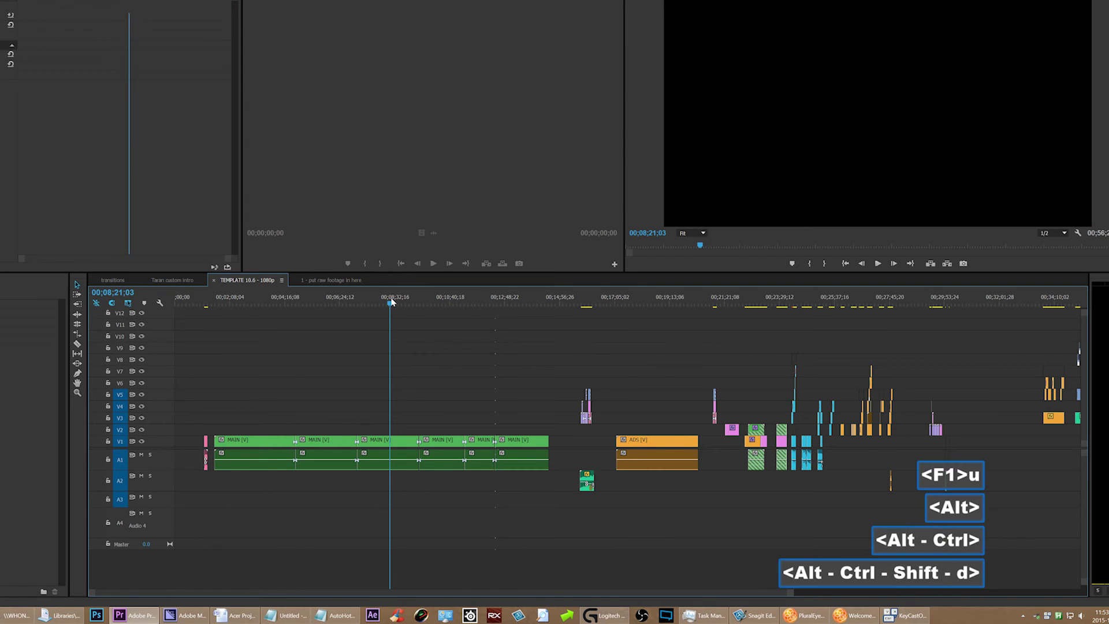
key(F1)
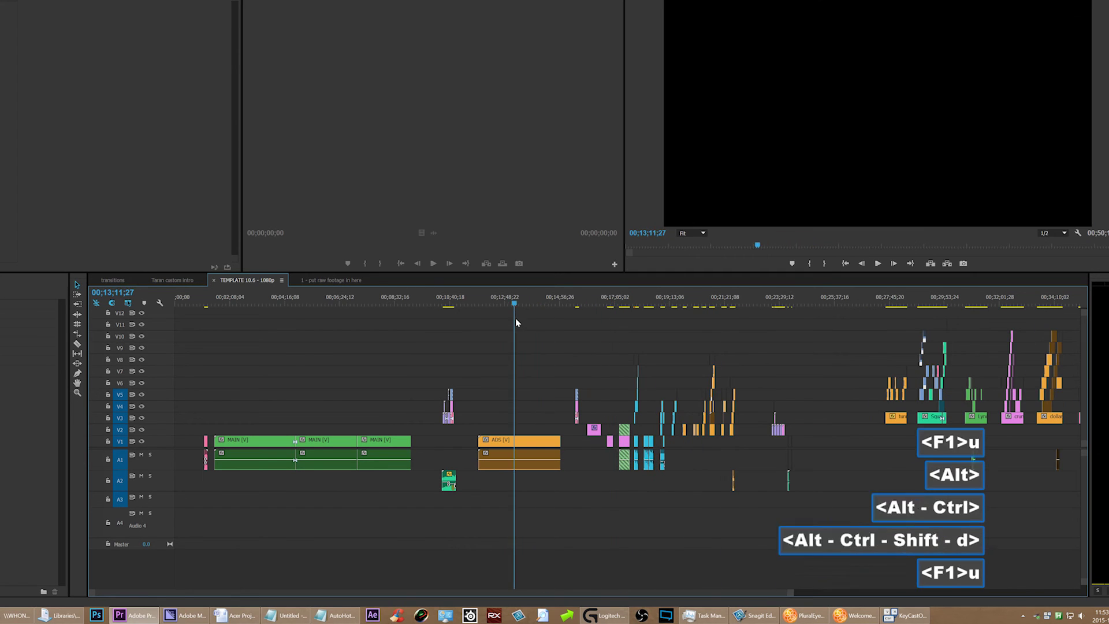
key(ctrl+alt+shift+d)
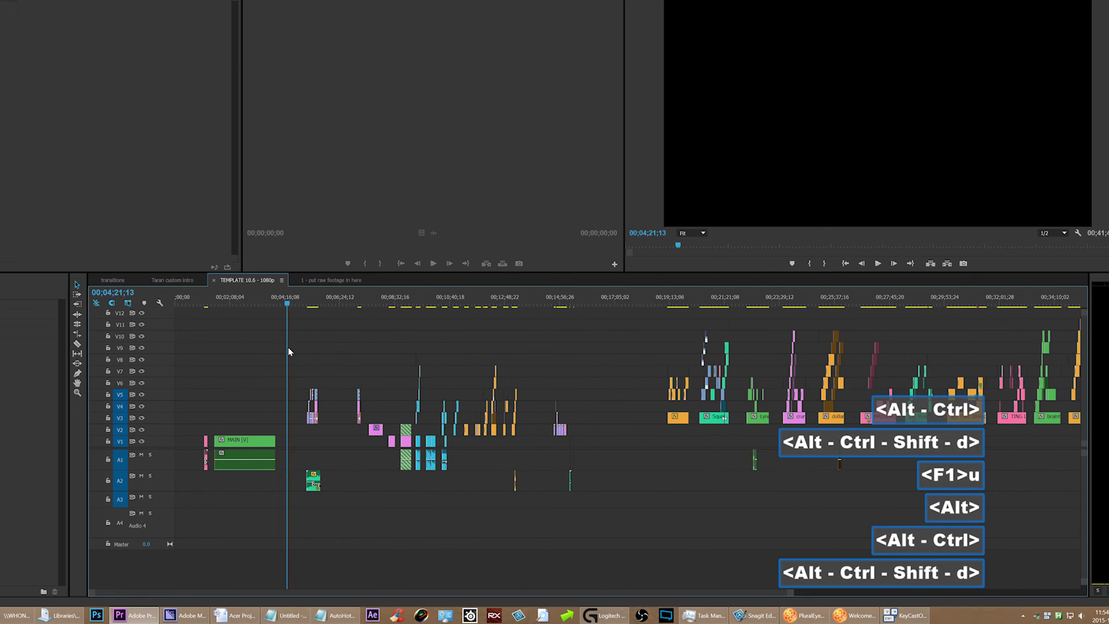
key(F1)
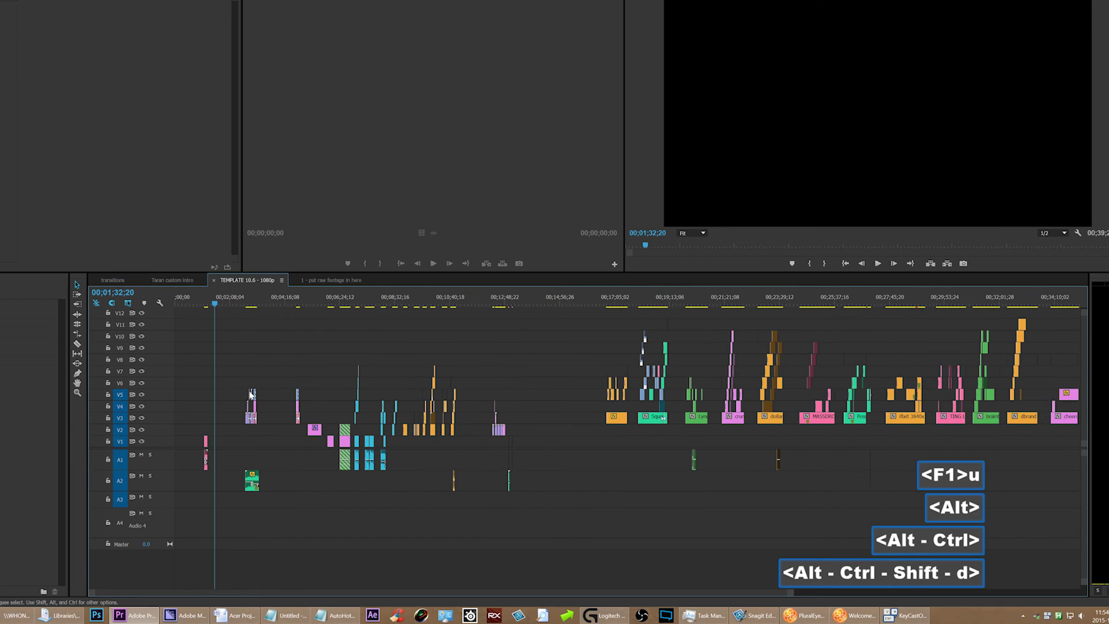
key(ctrl+z)
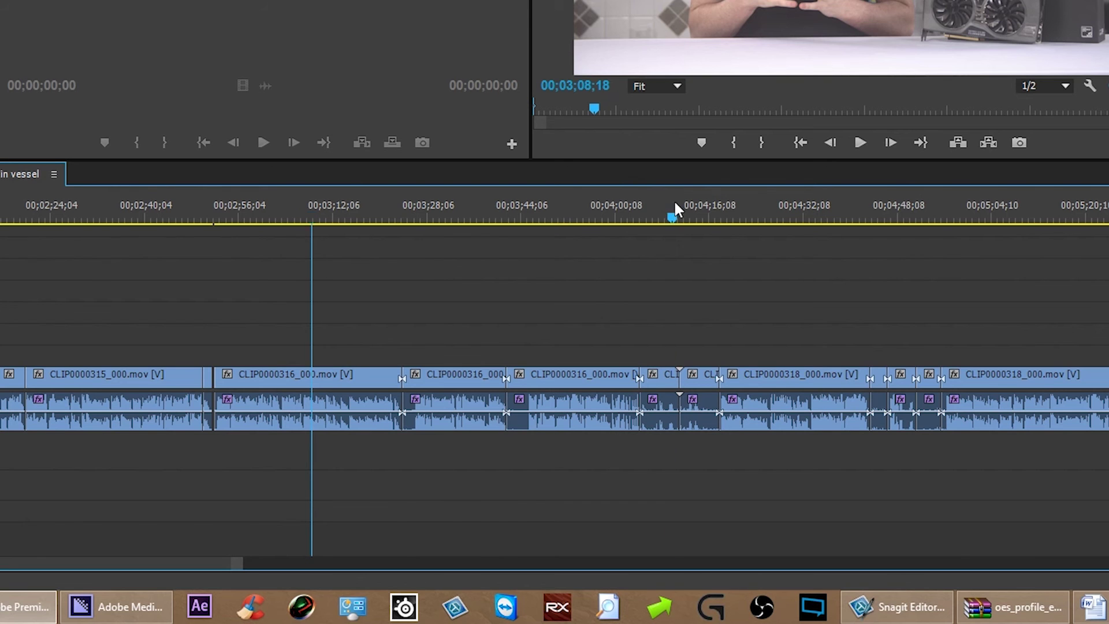
Place the playhead over successive clips and ripple-delete them with Shift+Delete and Ctrl+Alt+Shift+D.
click(671, 215)
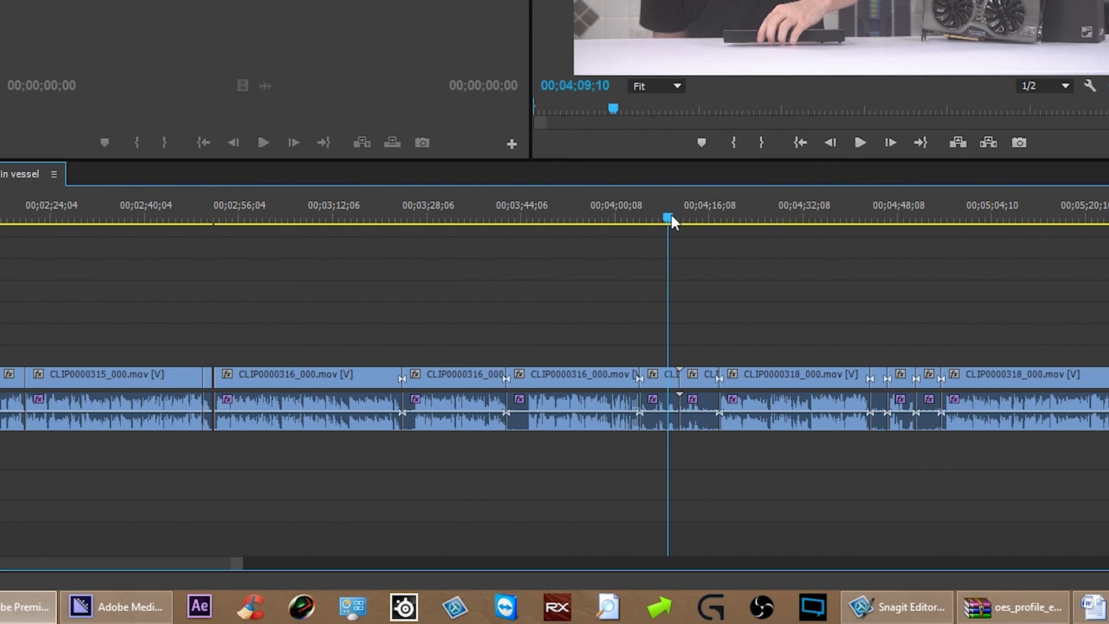
drag(671, 217, 828, 219)
scroll(827, 233, down, 10)
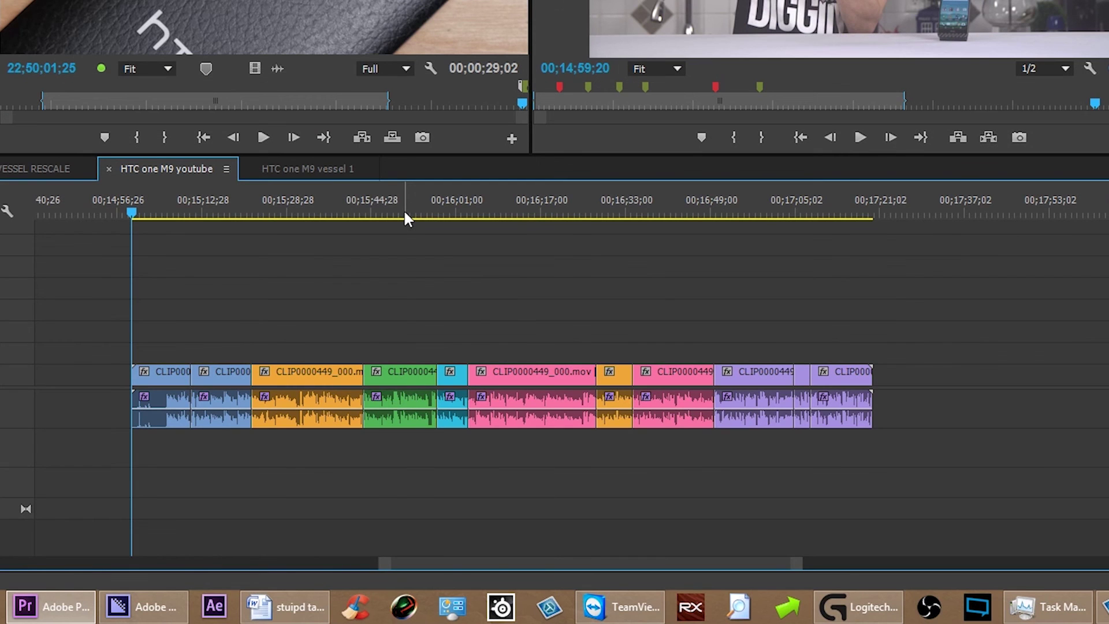
click(403, 209)
key(shift+Delete)
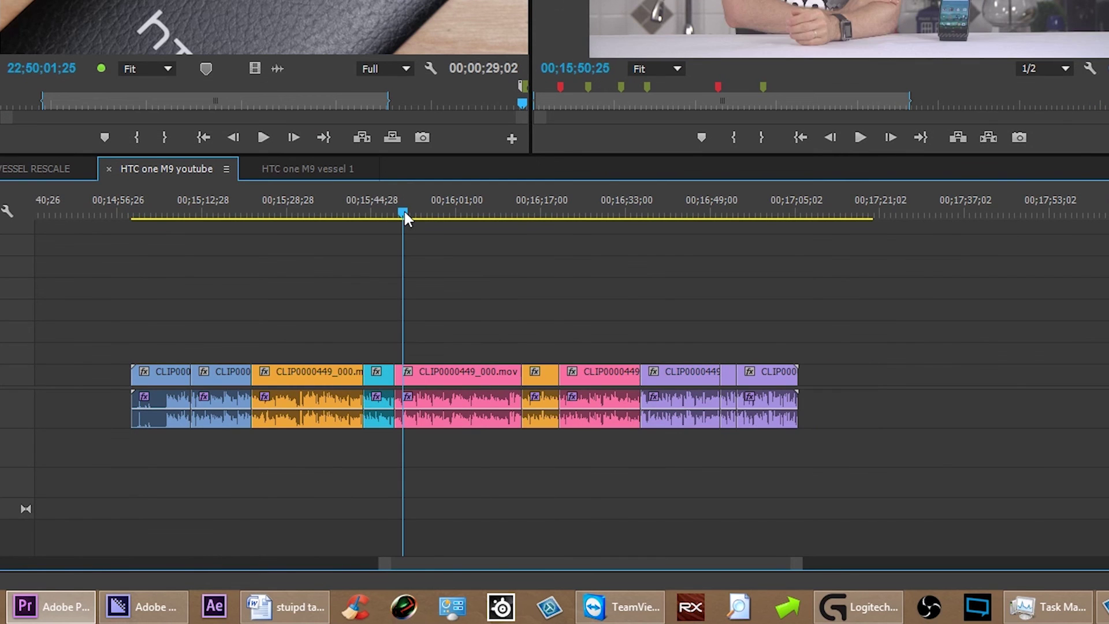
drag(403, 209, 469, 219)
key(shift+Delete)
key(shift+Delete)
key(shift+Delete)
key(shift+Delete)
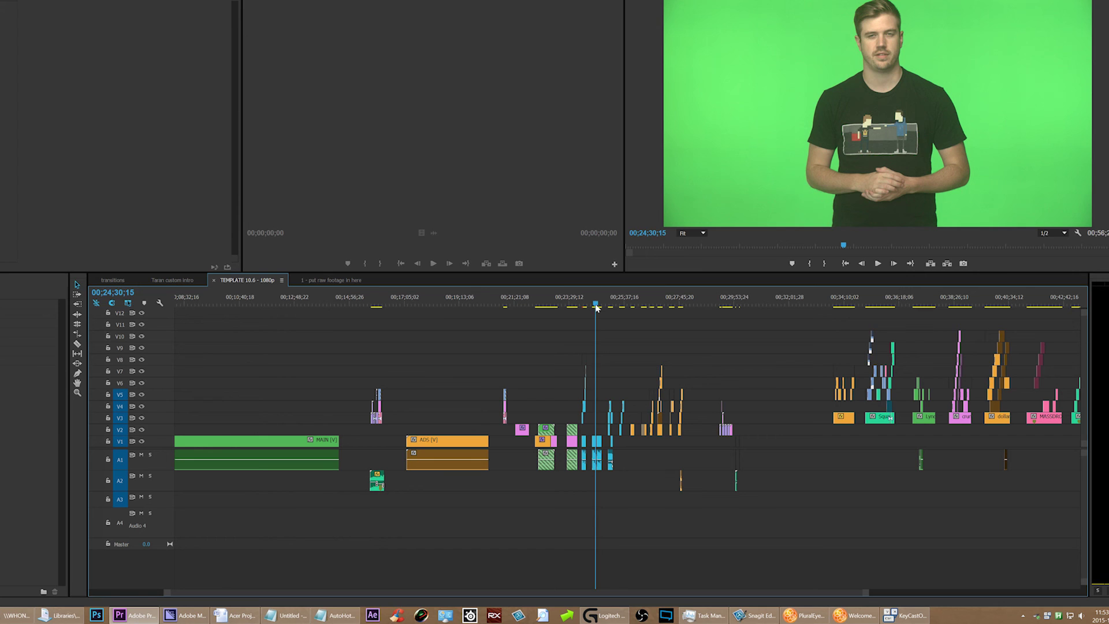
key(ctrl+alt+shift+d)
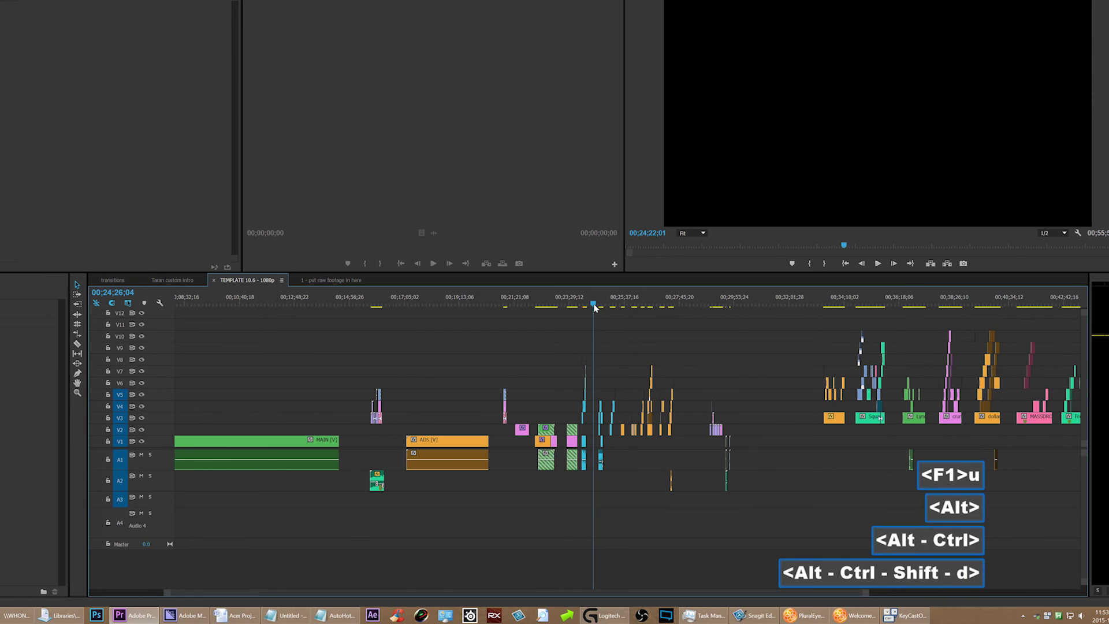
Undo the last delete and razor the MAIN clip on V1 at five points.
key(ctrl+z)
scroll(456, 335, up, 5)
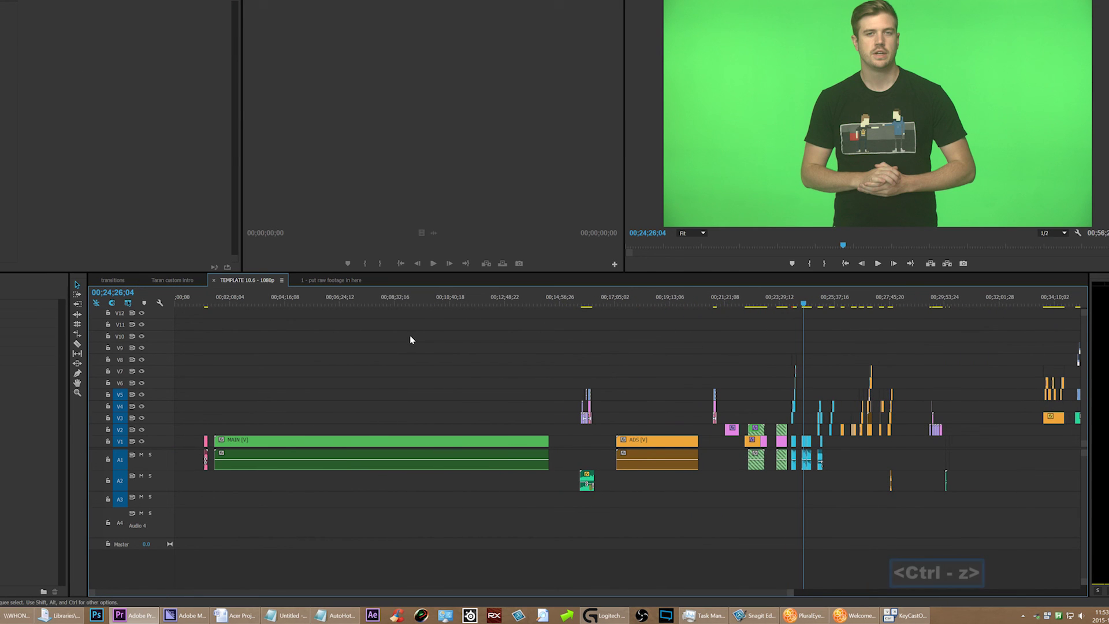
key(b)
shift+click(295, 379)
shift+click(357, 372)
shift+click(419, 373)
shift+click(465, 374)
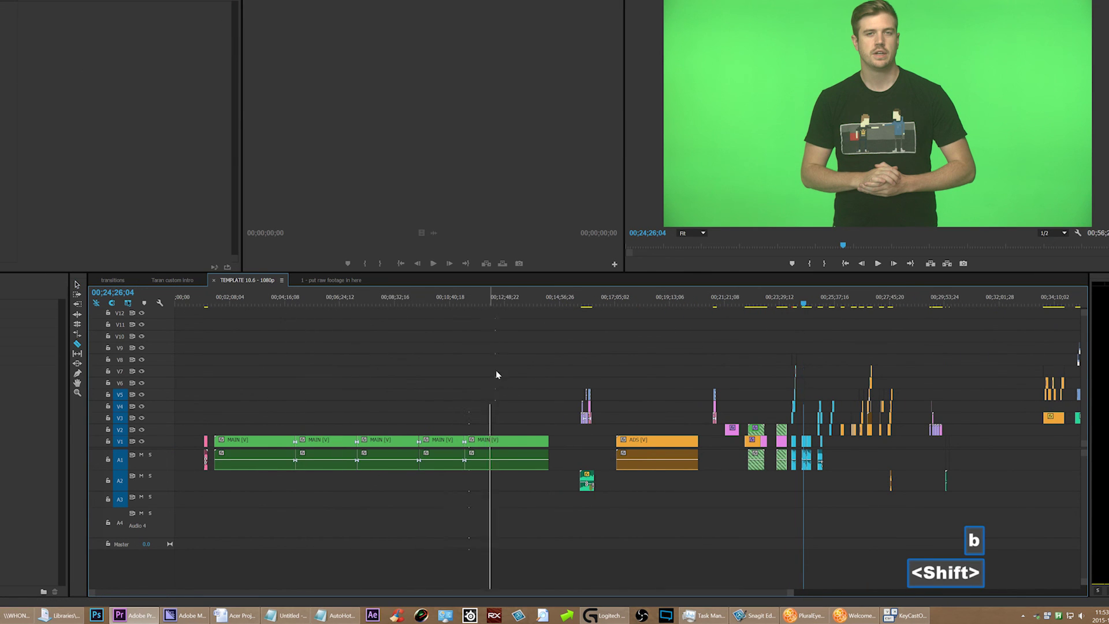
shift+click(495, 376)
key(shift+a)
Ripple-delete two MAIN segments at the playhead, including one at 00;20;59;04, with Ctrl+Alt+Shift+D.
click(391, 300)
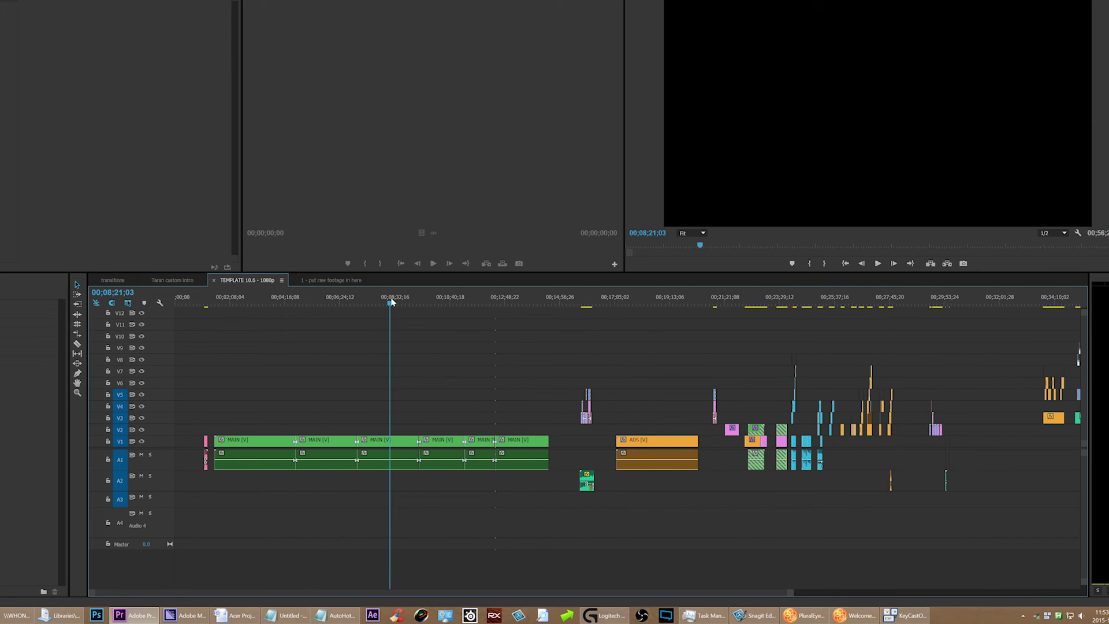
key(ctrl+alt+shift+d)
key(ctrl+alt+shift+d)
drag(396, 301, 288, 347)
key(ctrl+alt+shift+d)
key(ctrl+alt+shift+d)
key(ctrl+alt+shift+d)
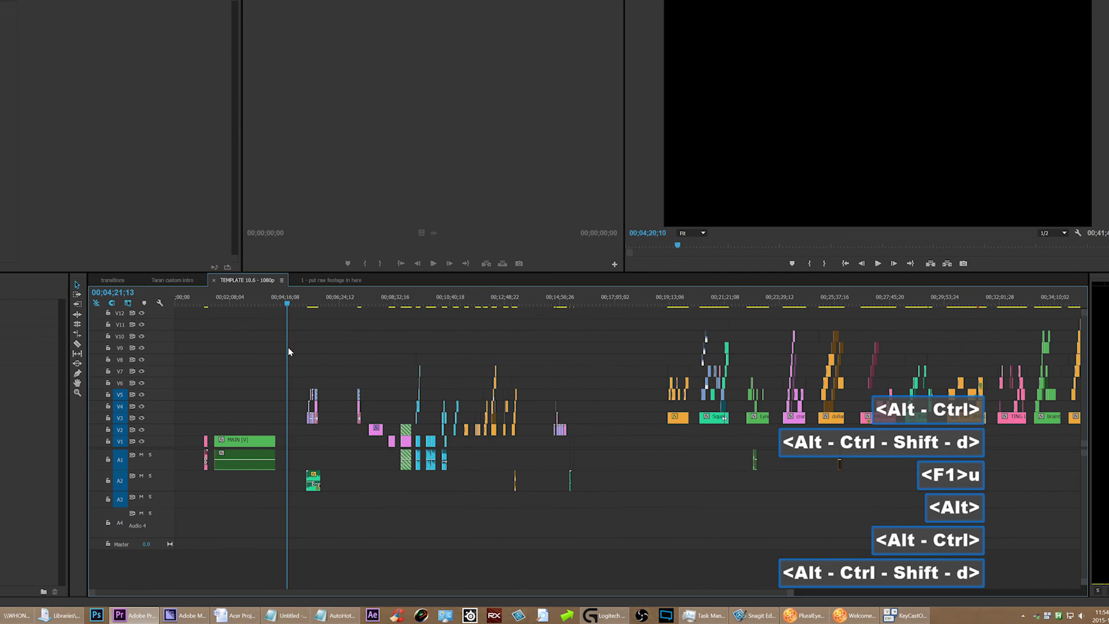